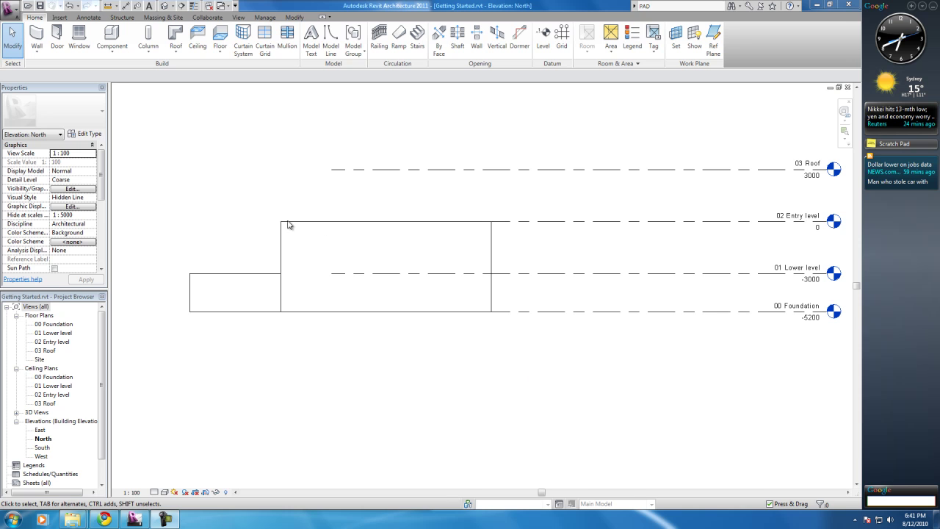
- Zoom out of the North elevation view
scroll(242, 257, "down", 3)
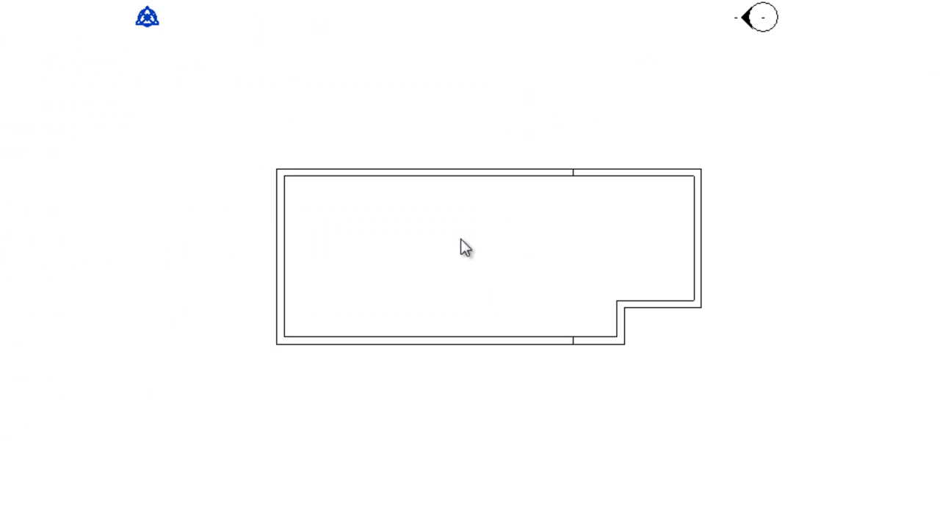
scroll(462, 246, "down", 2)
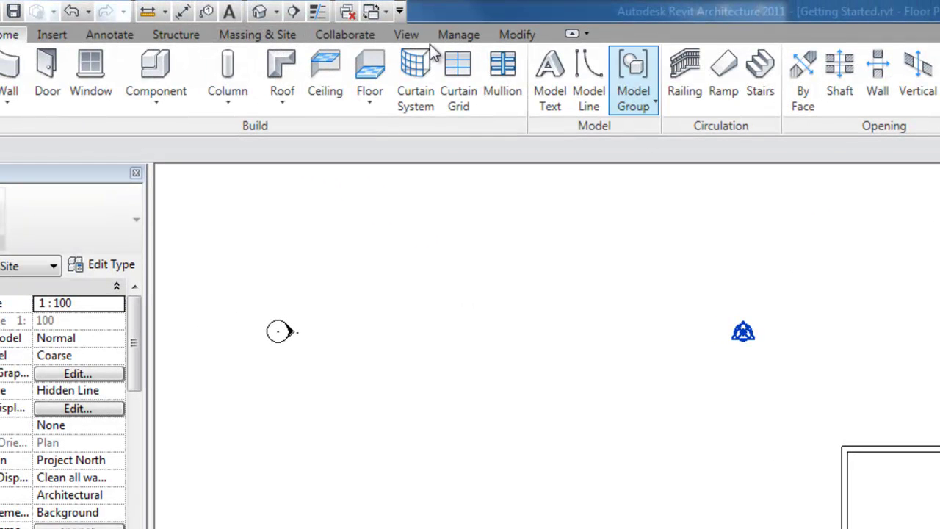
- Place a perspective camera above right of the house, aimed at the walls
left_click(409, 37)
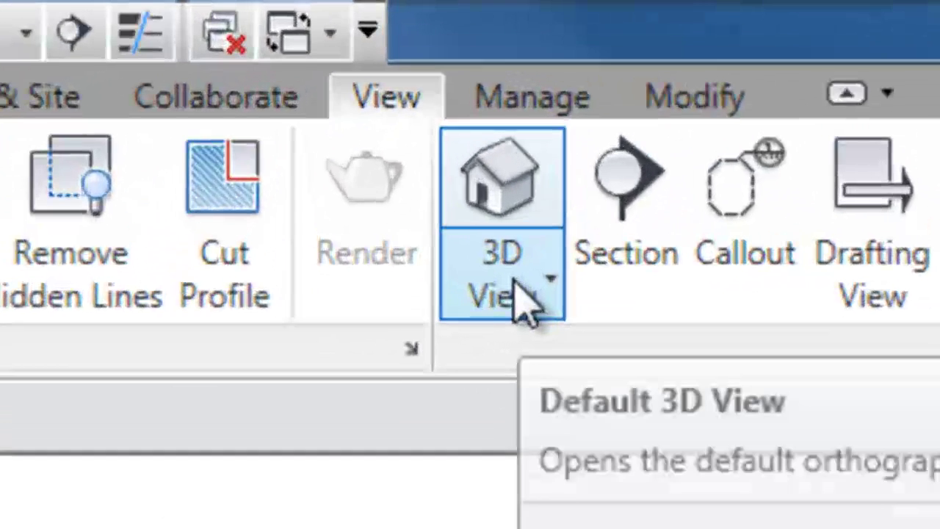
left_click(454, 102)
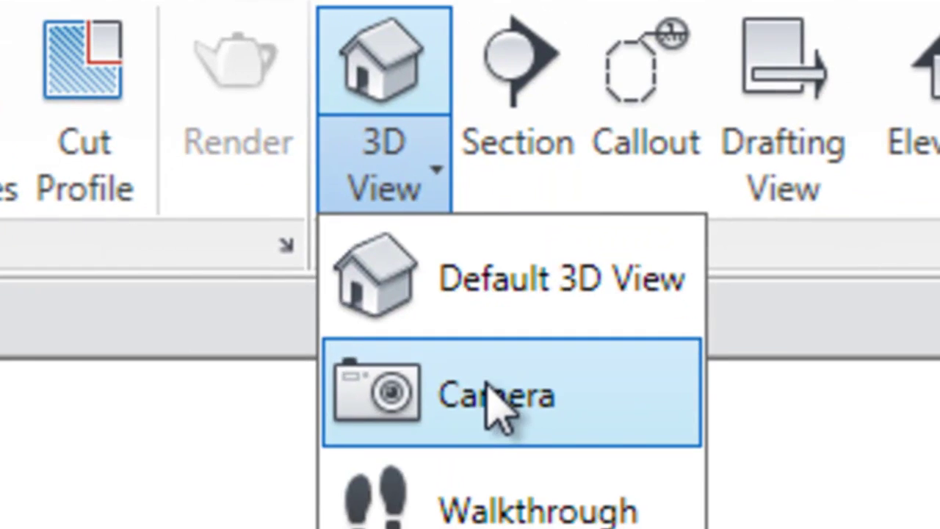
left_click(498, 412)
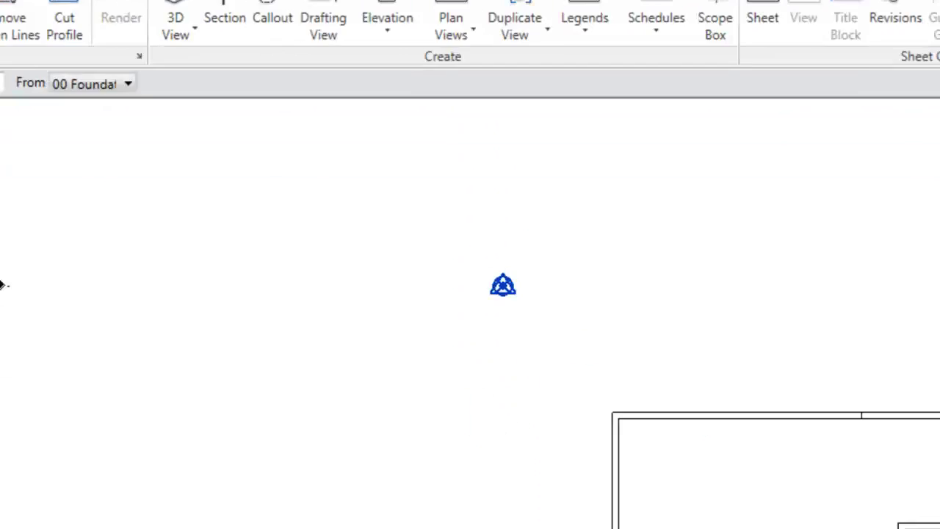
left_click(782, 99)
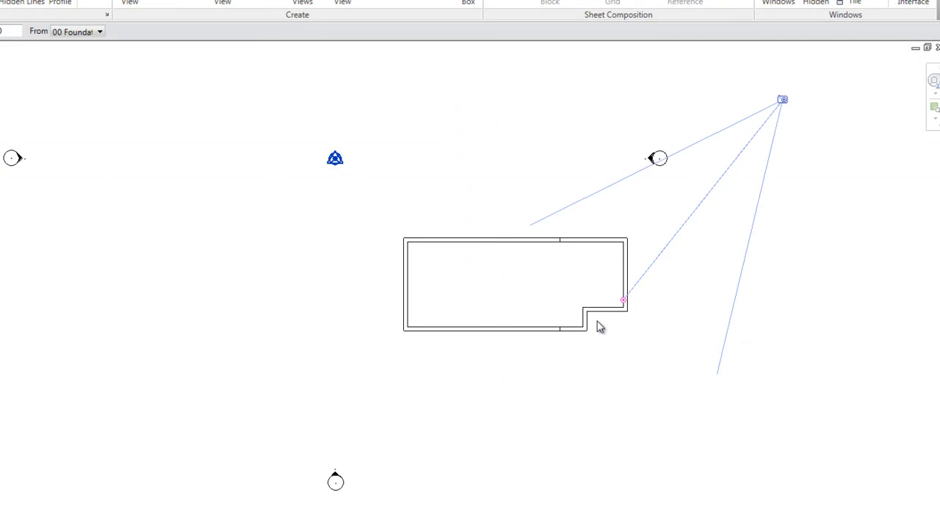
left_click(376, 415)
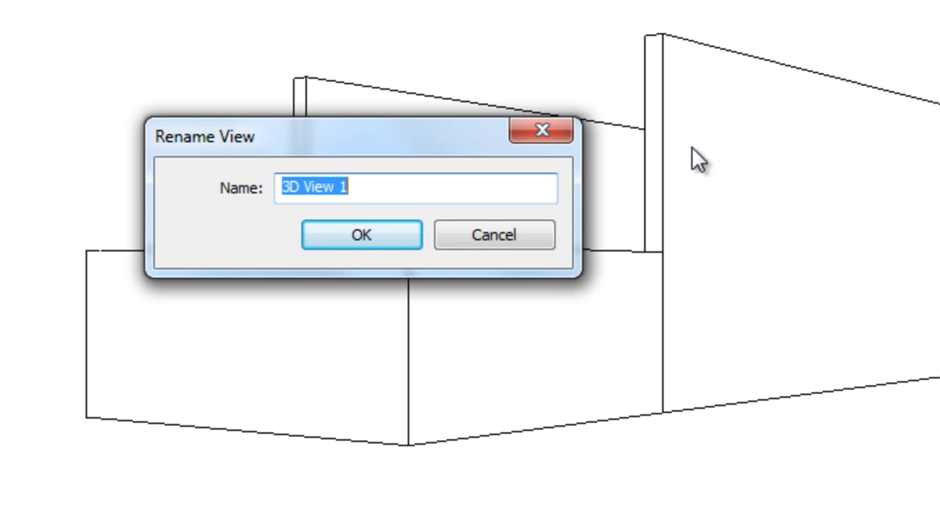
- Rename the new camera view to 'enter to Building'
type("enty")
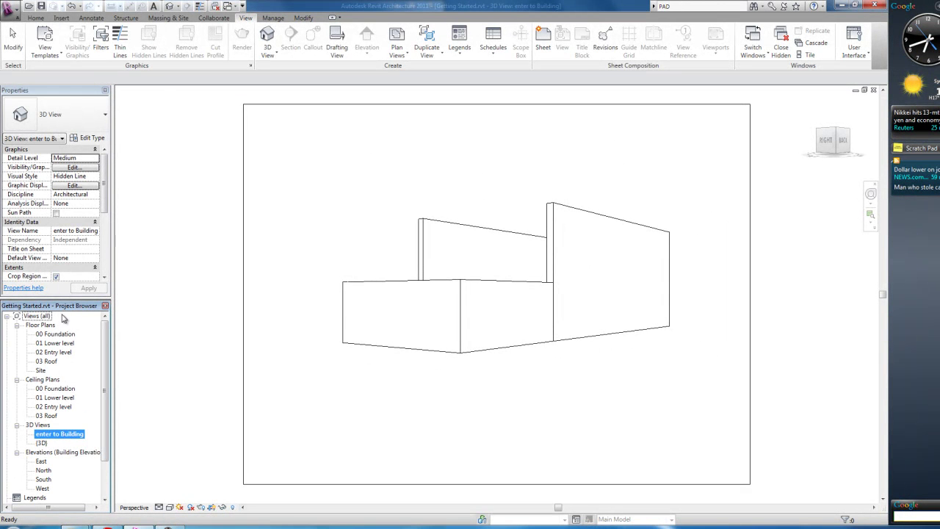
- Open the Site floor plan and display the Massing & Site tools
double_click(41, 370)
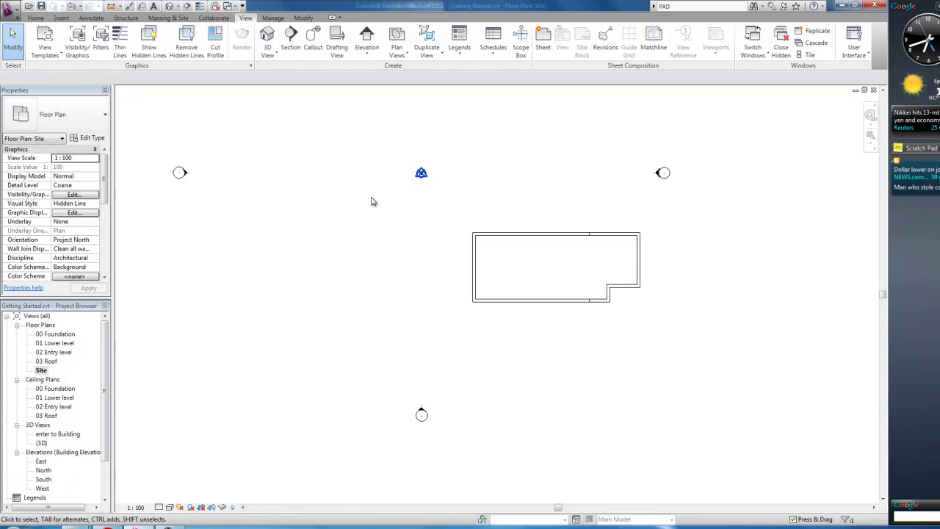
scroll(403, 233, "down", 3)
scroll(507, 243, "up", 2)
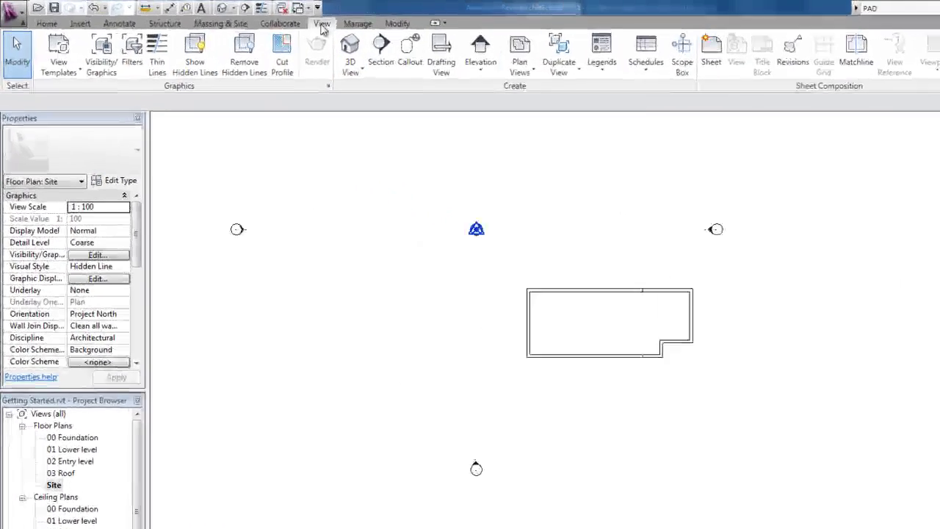
left_click(178, 20)
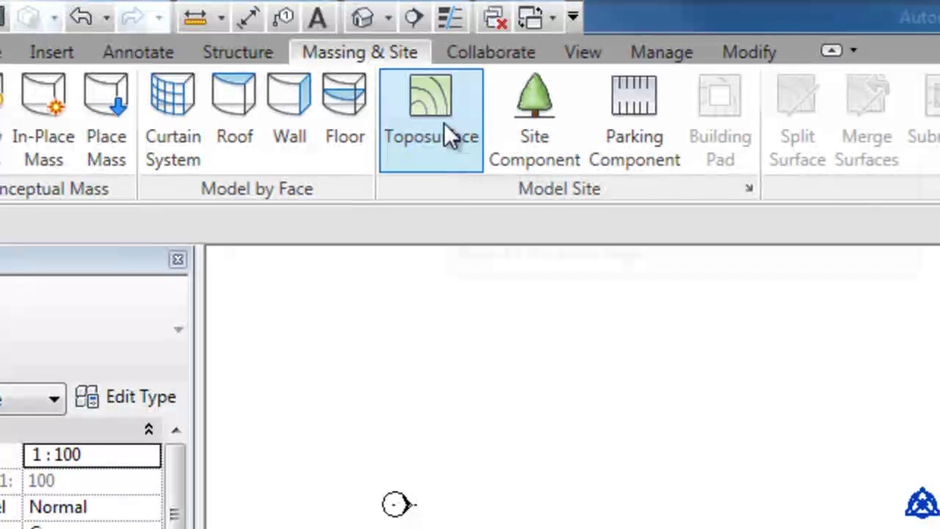
- Start a toposurface and place seven points at elevation -150 down the house's left side
left_click(444, 123)
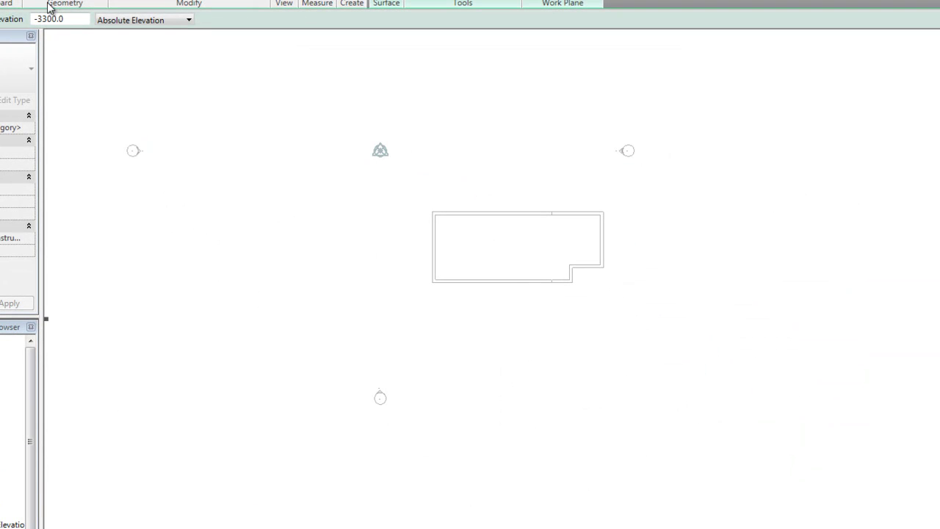
key("BackSpace")
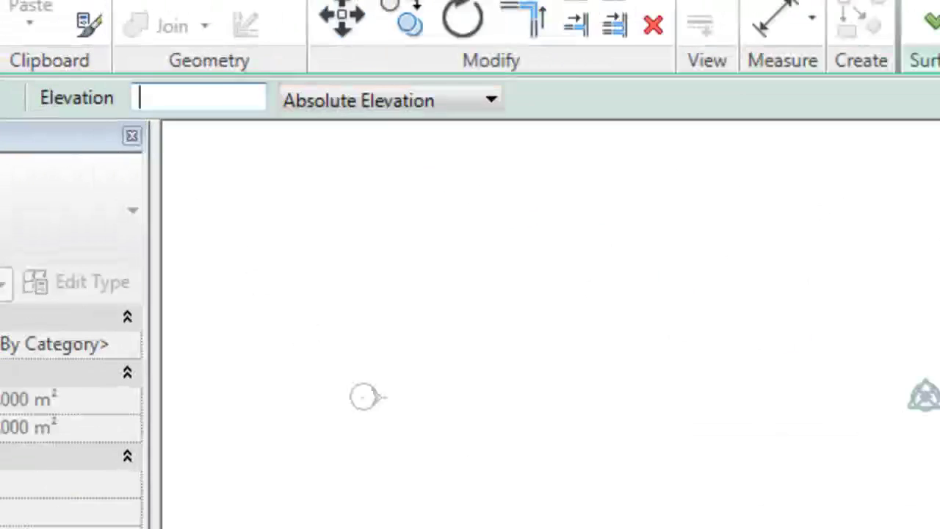
type("-15")
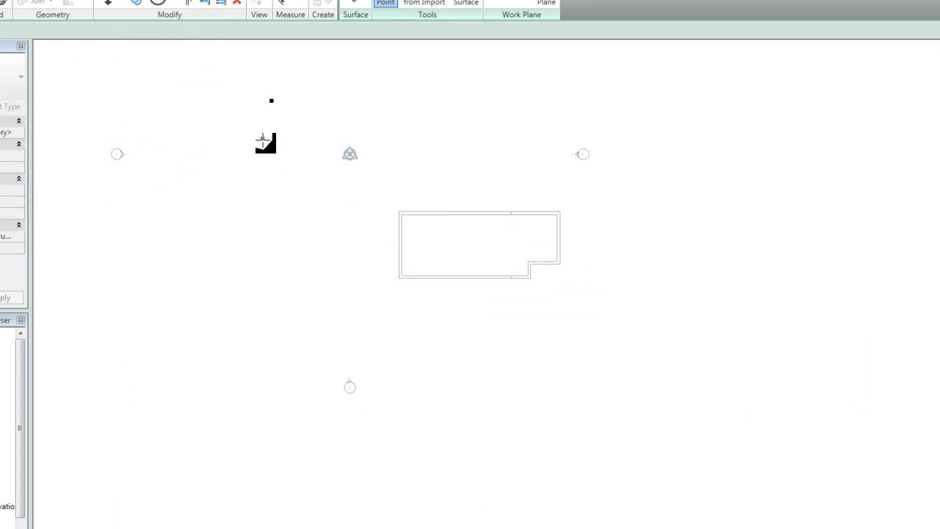
left_click(271, 158)
left_click(272, 195)
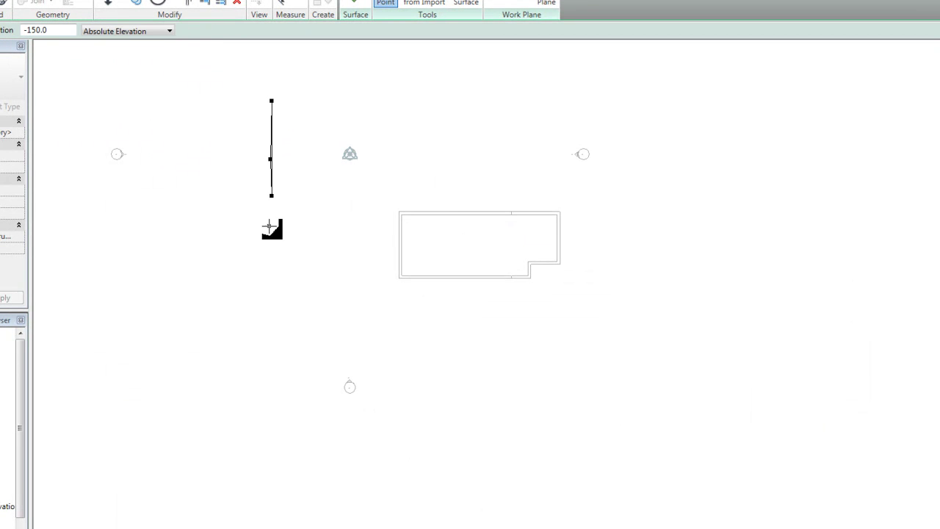
left_click(269, 225)
left_click(282, 254)
left_click(263, 290)
left_click(274, 321)
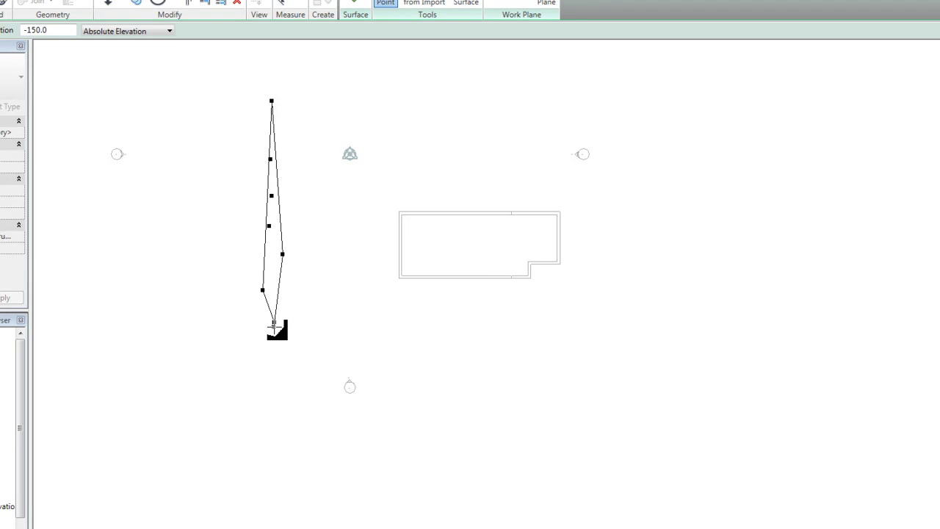
left_click(280, 354)
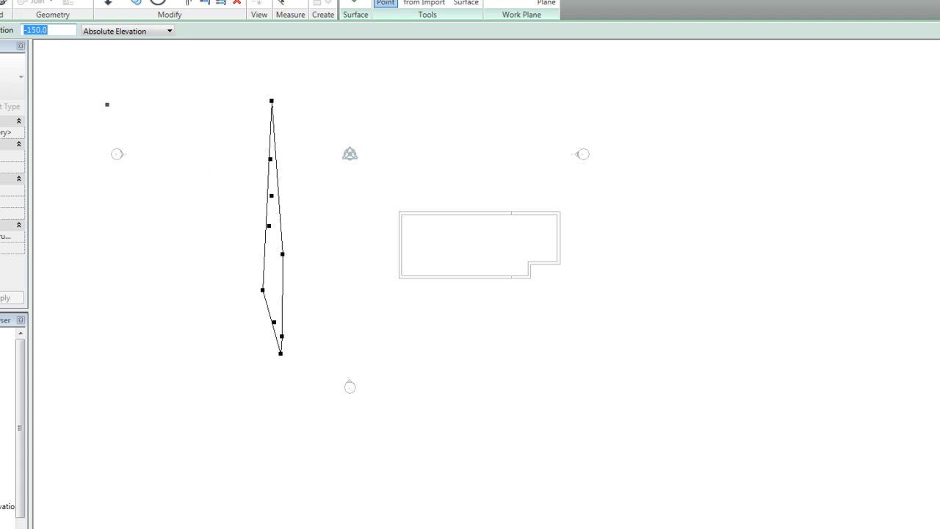
- Place eight points at elevation -3000 in a line down through the house
type("-3")
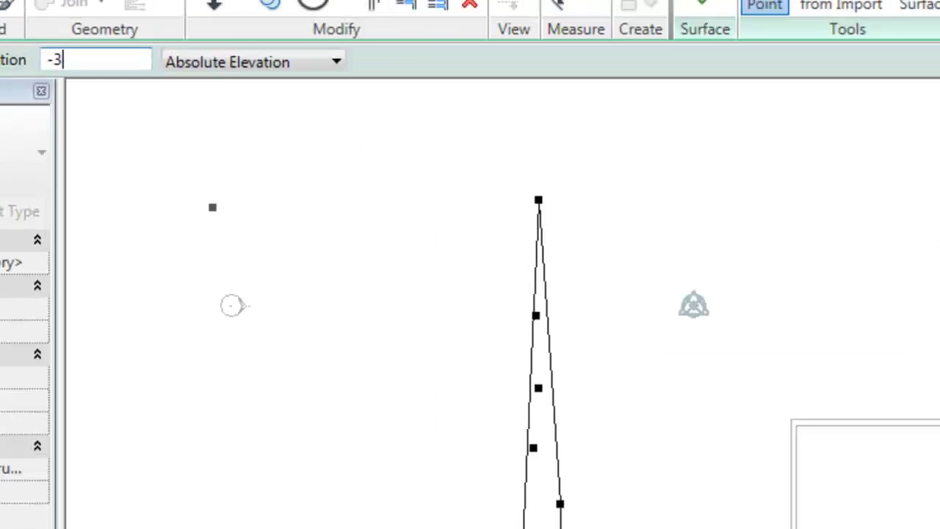
type("000")
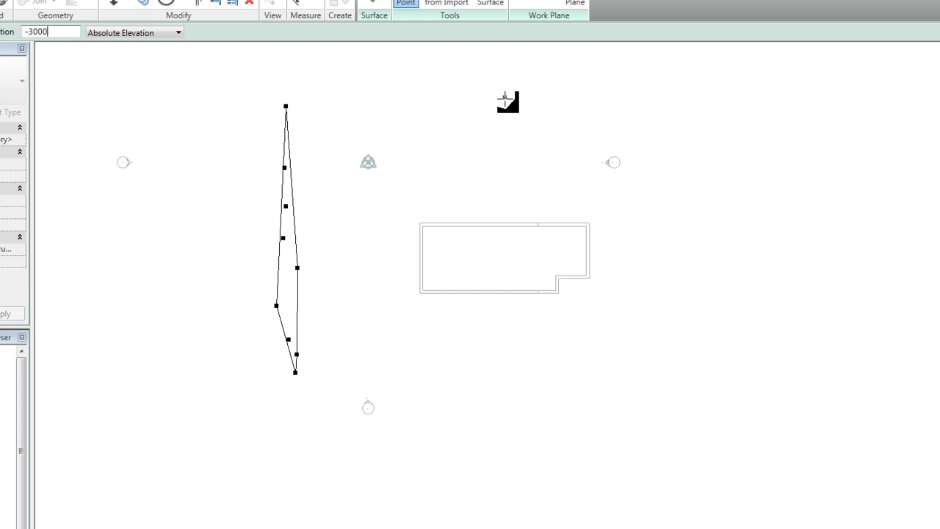
left_click(506, 105)
left_click(507, 163)
left_click(505, 190)
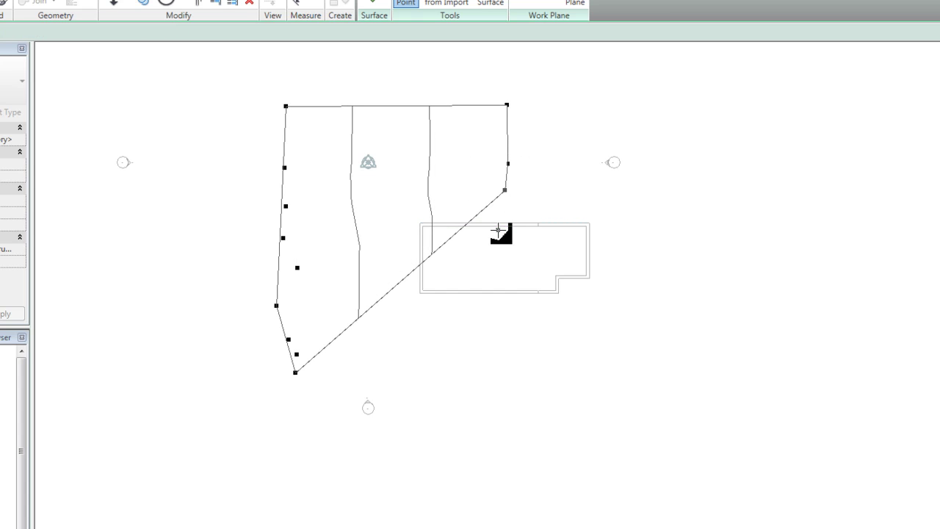
left_click(499, 230)
left_click(509, 282)
left_click(506, 338)
left_click(508, 365)
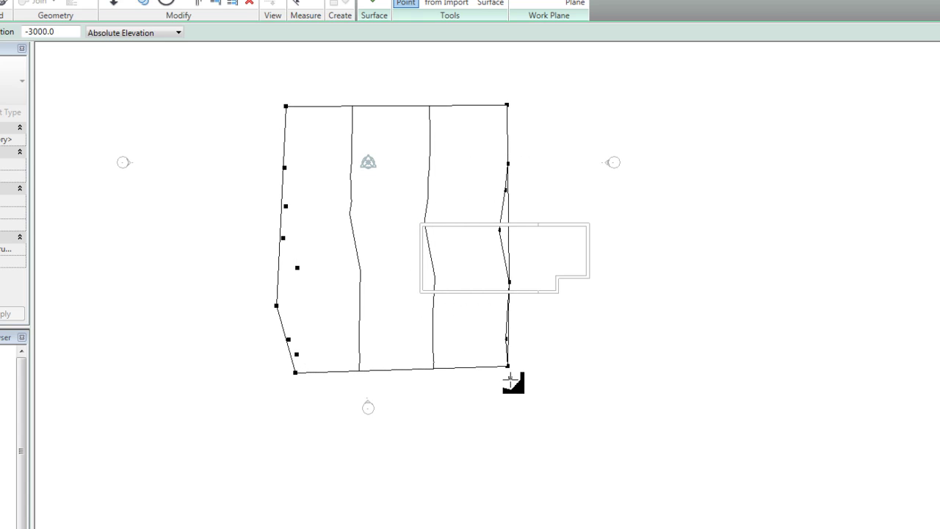
left_click(505, 382)
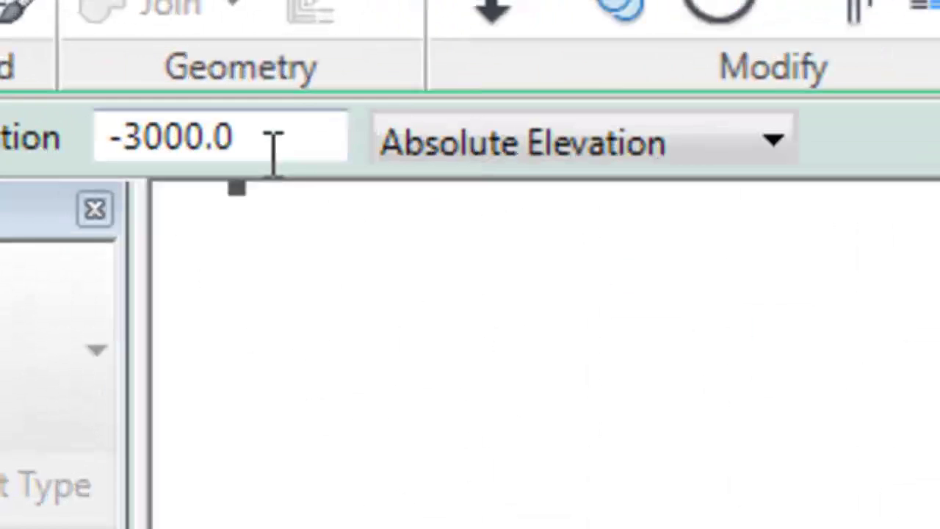
- Add five points at elevation -3300 farther right of the house
left_click_drag(64, 33, 24, 32)
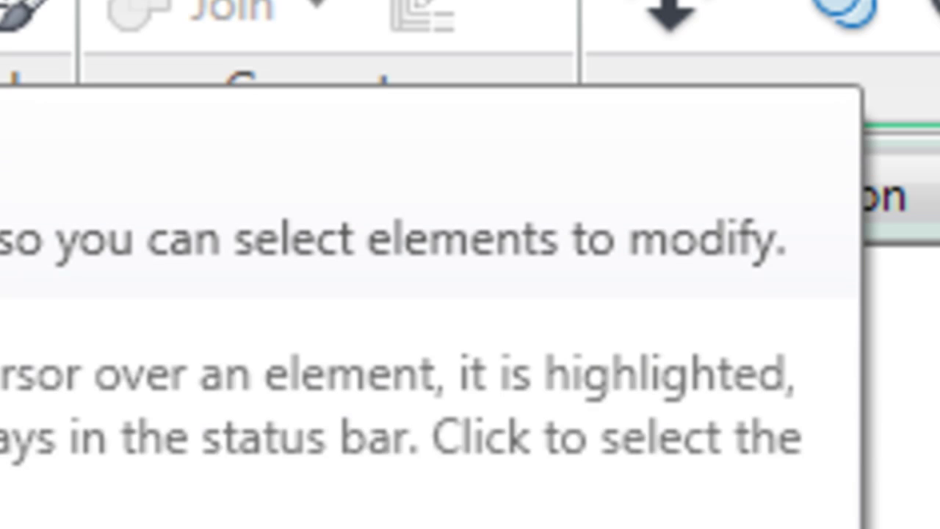
type("-330")
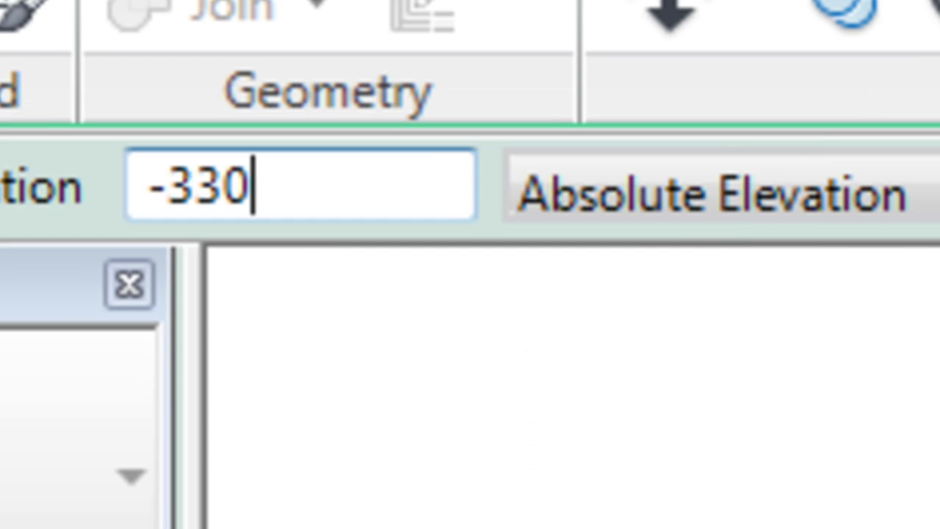
type("0")
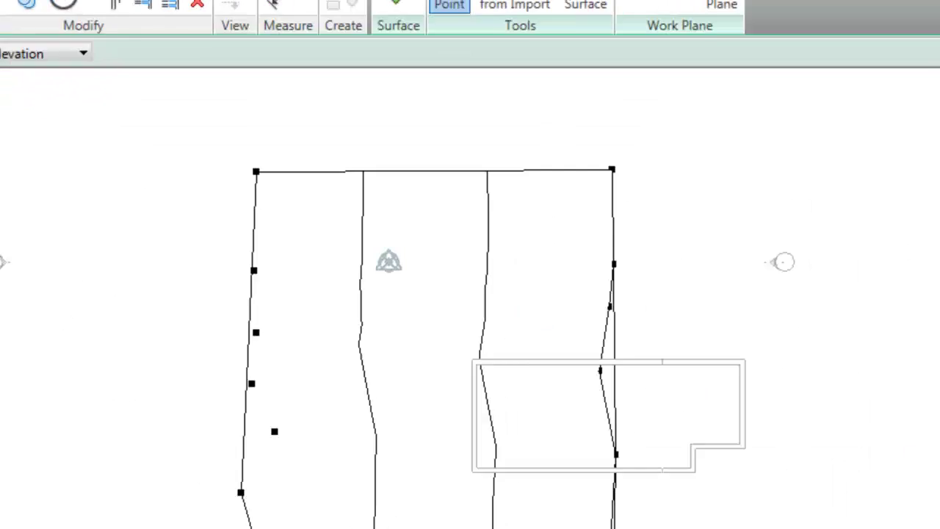
left_click(677, 68)
left_click(691, 250)
left_click(684, 350)
left_click(699, 401)
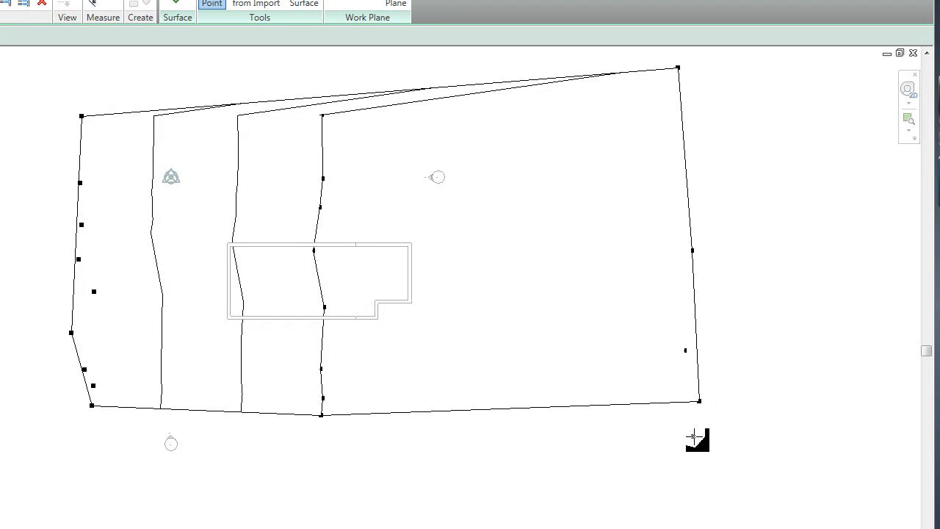
left_click(695, 436)
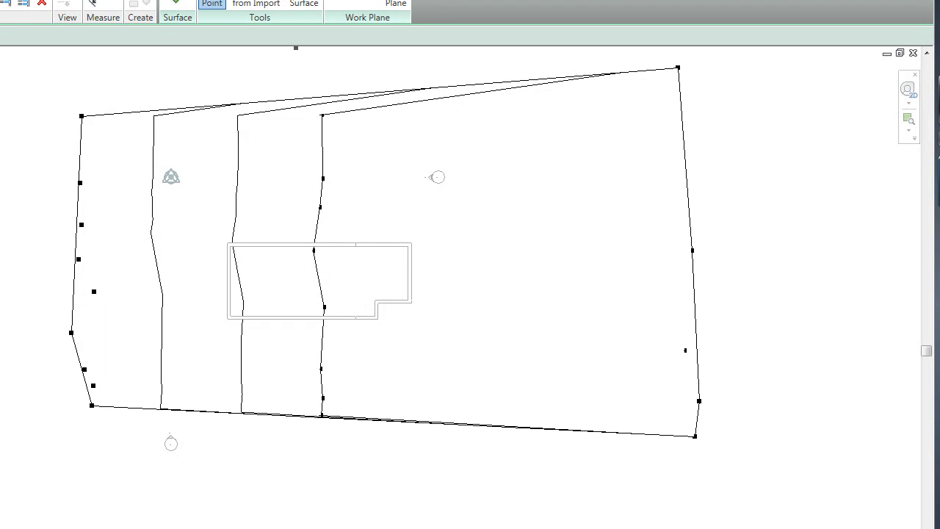
- Finish the toposurface and zoom around to review its contours
left_click(175, 7)
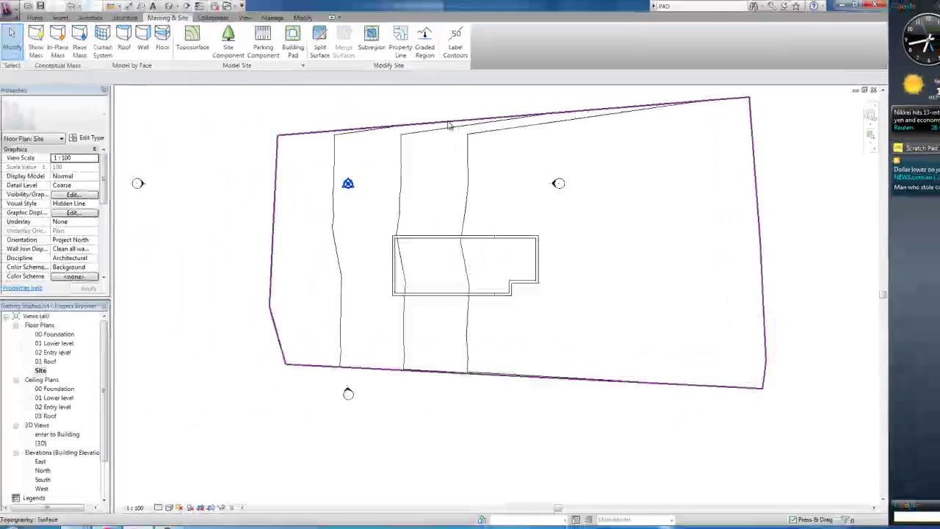
scroll(449, 124, "up", 4)
scroll(481, 99, "up", 2)
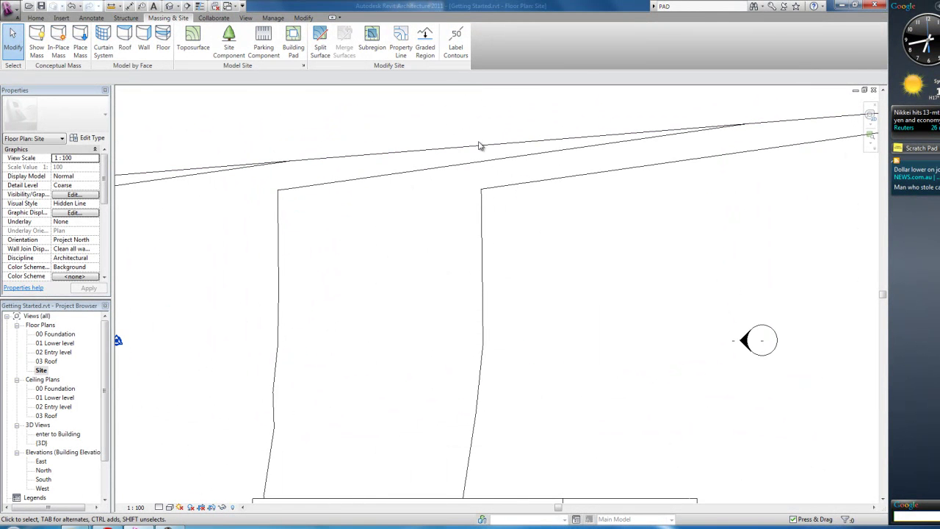
scroll(503, 196, "down", 3)
scroll(502, 196, "down", 2)
scroll(570, 184, "up", 1)
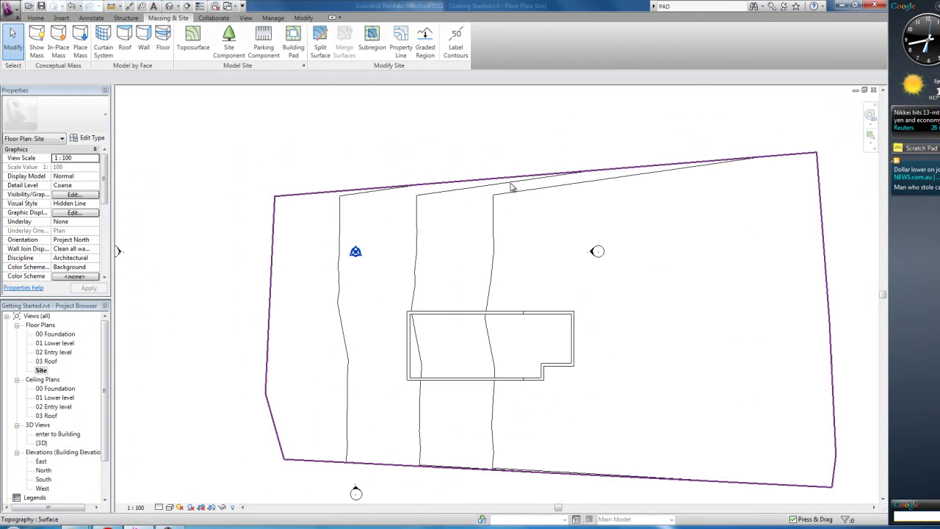
scroll(518, 194, "down", 1)
scroll(518, 197, "down", 2)
- Move the top and top-right boundary points to straighten the top edge
left_click(518, 184)
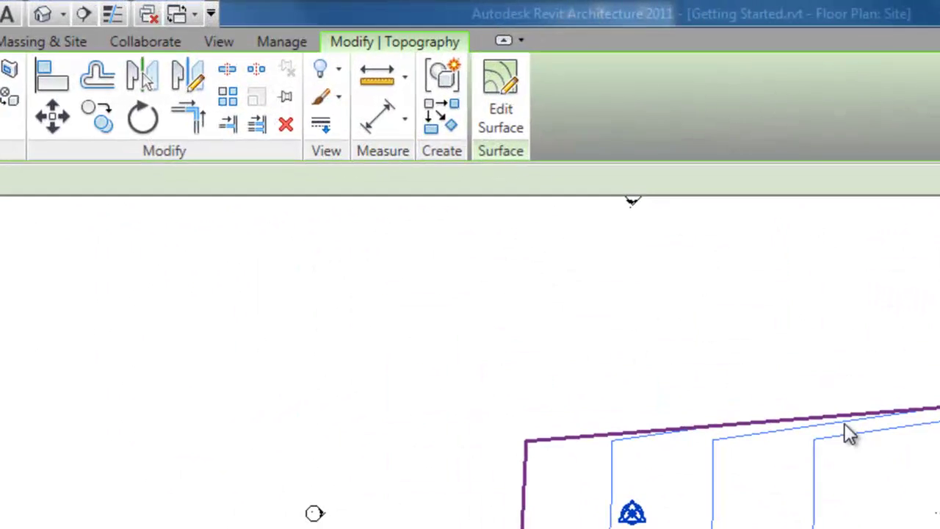
scroll(683, 287, "down", 2)
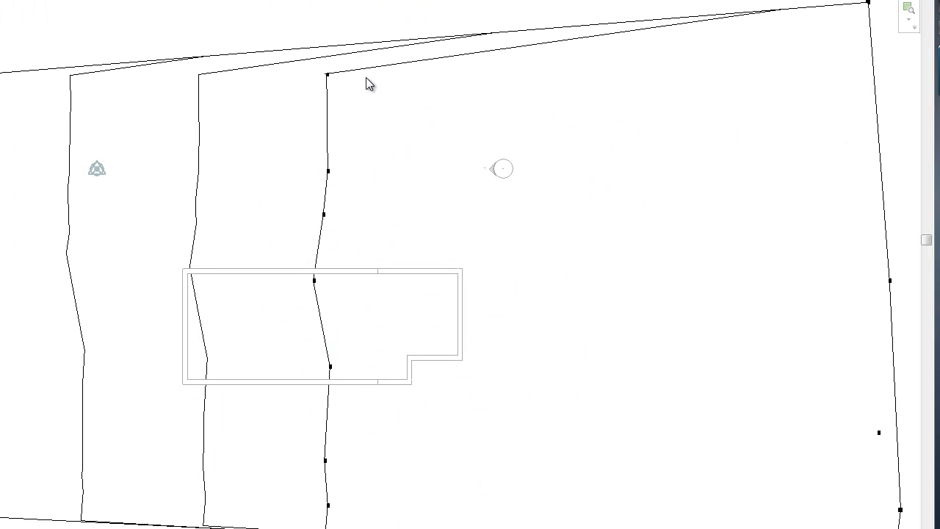
mouse_move(325, 72)
left_mouse_down()
mouse_move(324, 50)
mouse_move(329, 57)
left_mouse_up()
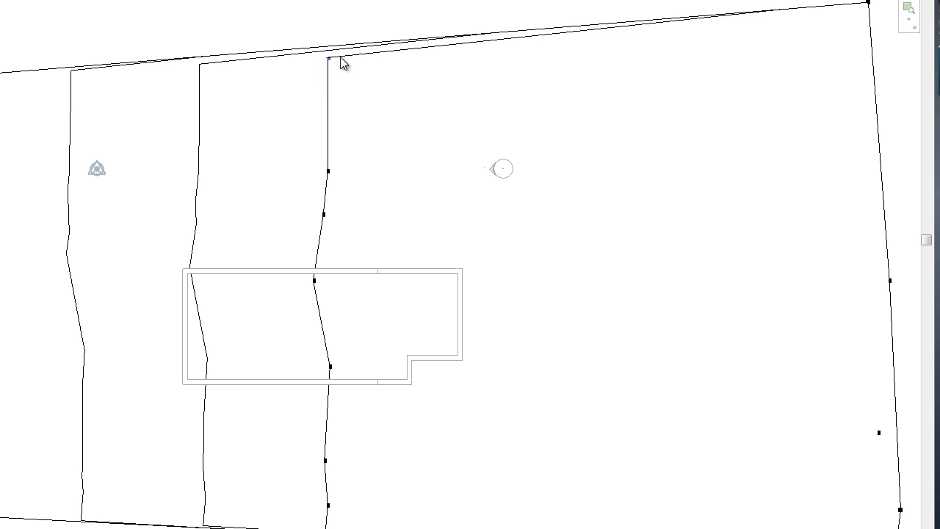
left_click_drag(869, 5, 877, 35)
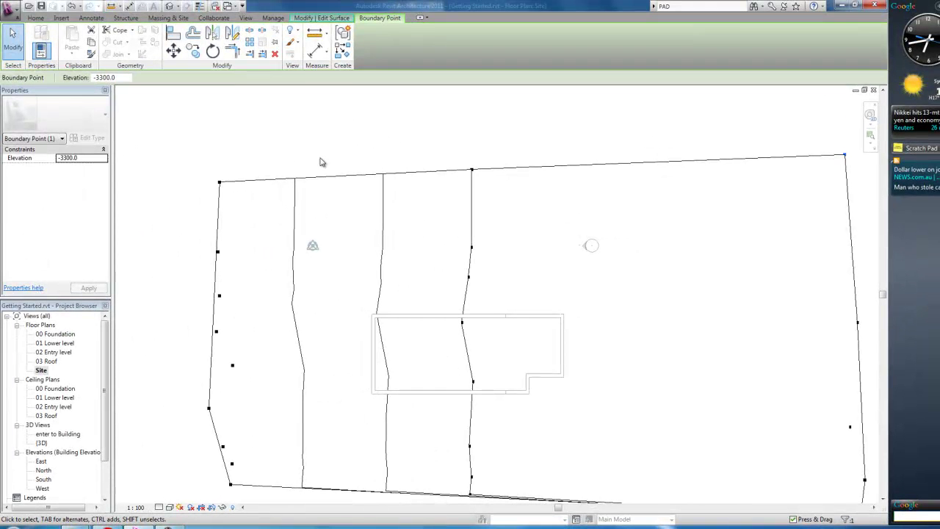
scroll(365, 188, "down", 2)
scroll(608, 361, "up", 1)
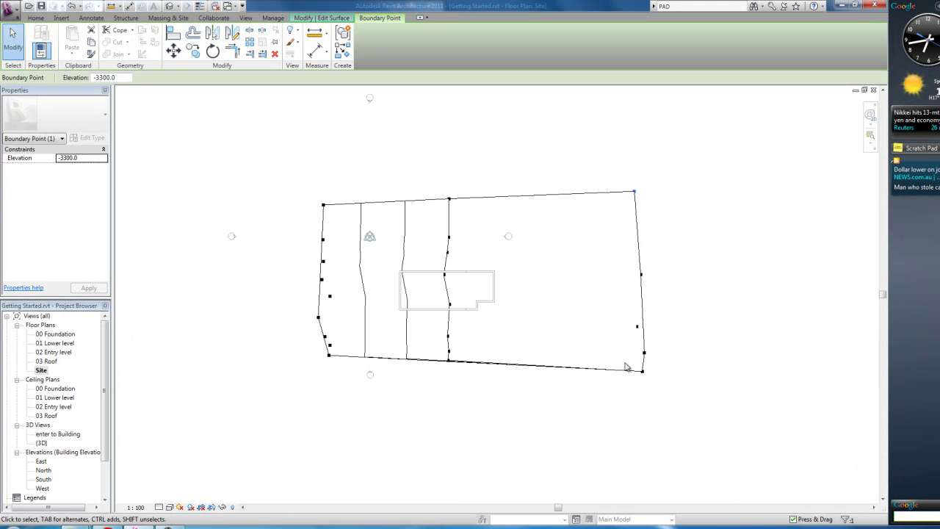
scroll(629, 367, "up", 1)
- Move the lower-right corner point up to flatten the bottom edge
left_click_drag(639, 365, 639, 353)
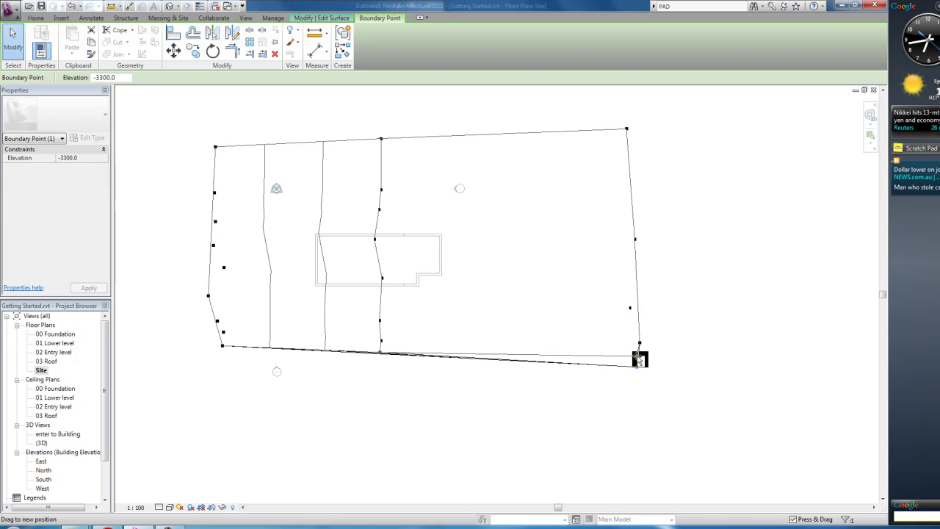
scroll(550, 349, "up", 1)
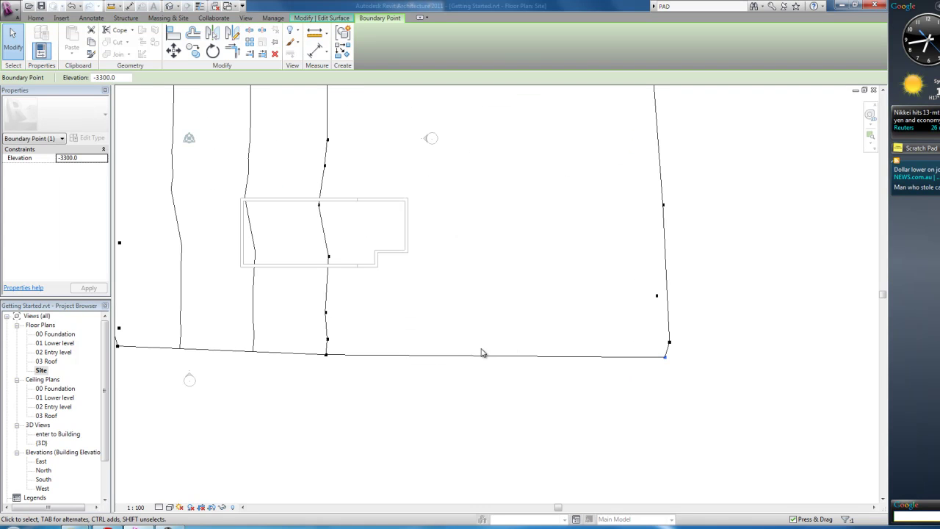
left_click(326, 354)
scroll(501, 264, "down", 1)
scroll(506, 266, "down", 2)
scroll(534, 270, "down", 2)
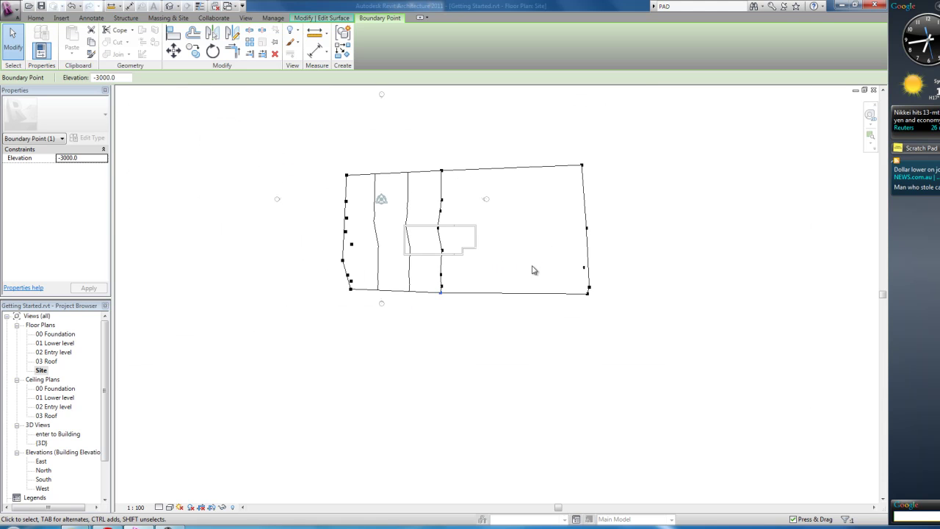
scroll(439, 167, "up", 1)
scroll(439, 168, "up", 2)
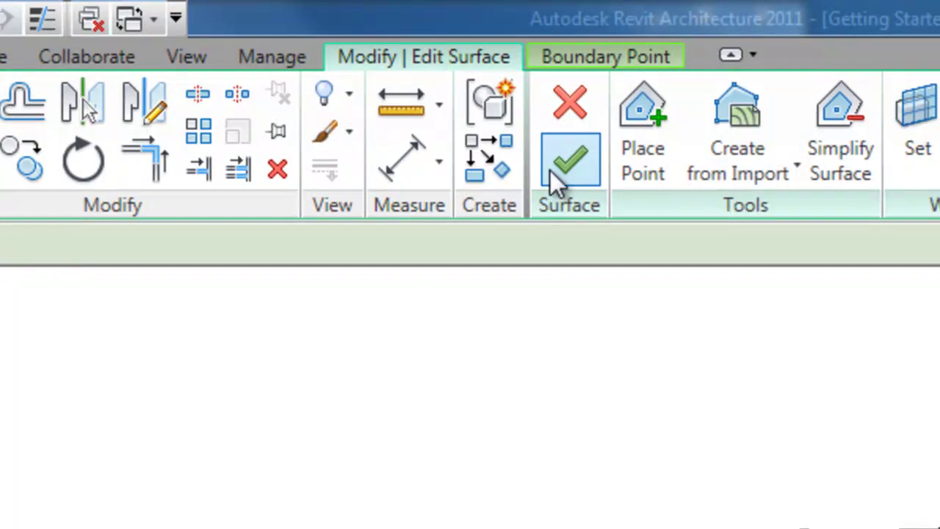
- Finish the surface edit and open the default 3D view
left_click(568, 169)
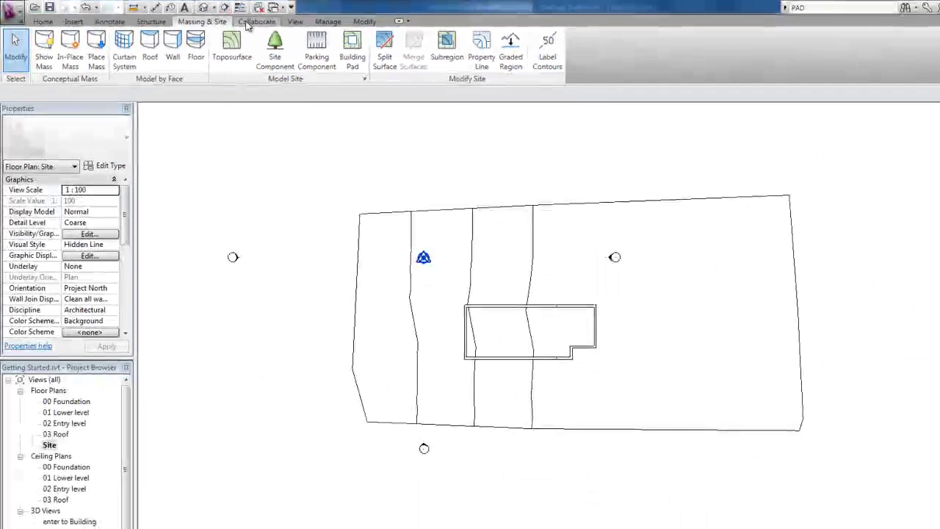
left_click(250, 22)
left_click(296, 21)
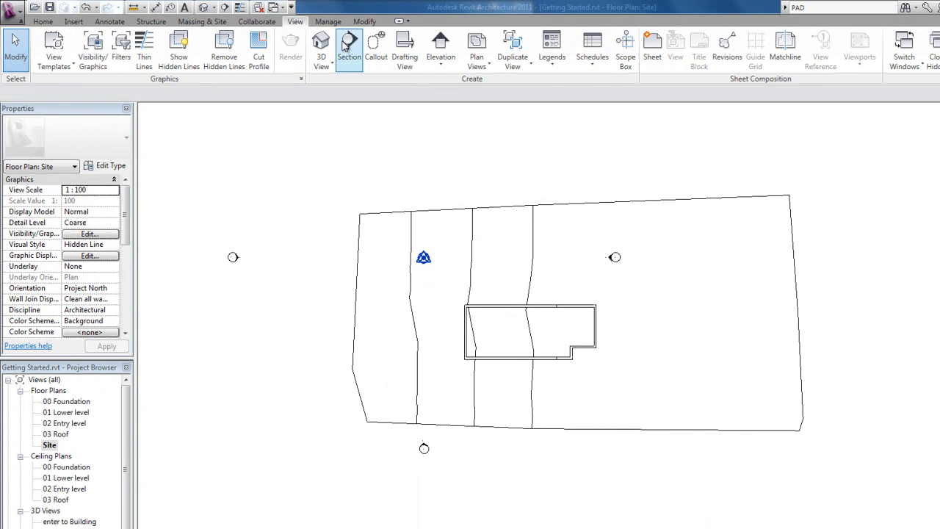
left_click(320, 53)
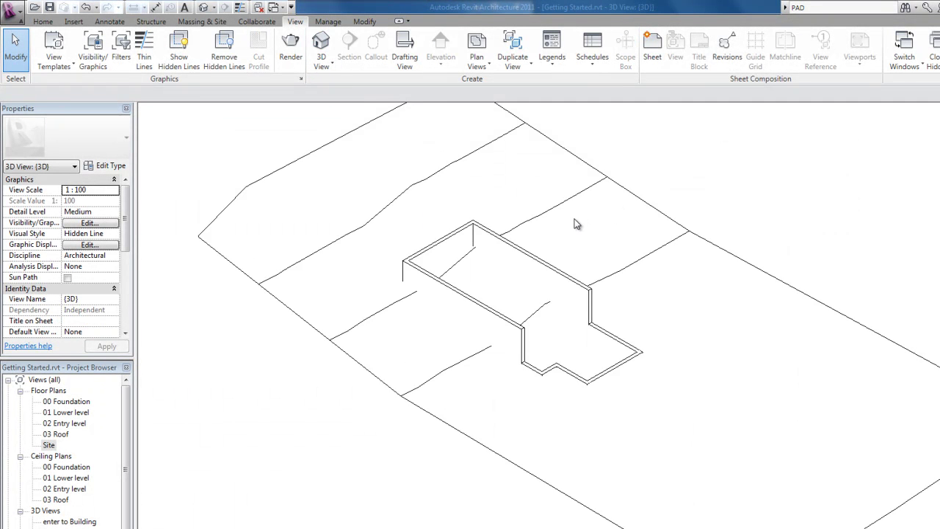
- Orbit the 3D view to inspect the terrain around the house walls
scroll(584, 226, "down", 3)
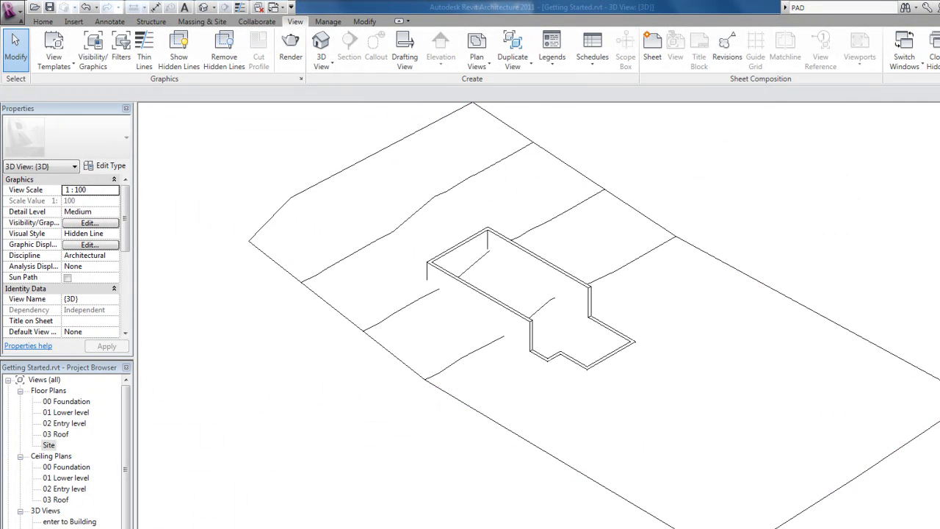
mouse_move(808, 191)
middle_mouse_down("shift")
mouse_move(778, 147)
mouse_move(713, 139)
mouse_move(609, 325)
mouse_move(876, 284)
mouse_move(583, 184)
mouse_move(492, 245)
mouse_move(803, 138)
mouse_move(879, 189)
middle_mouse_up("shift")
scroll(473, 338, "up", 3)
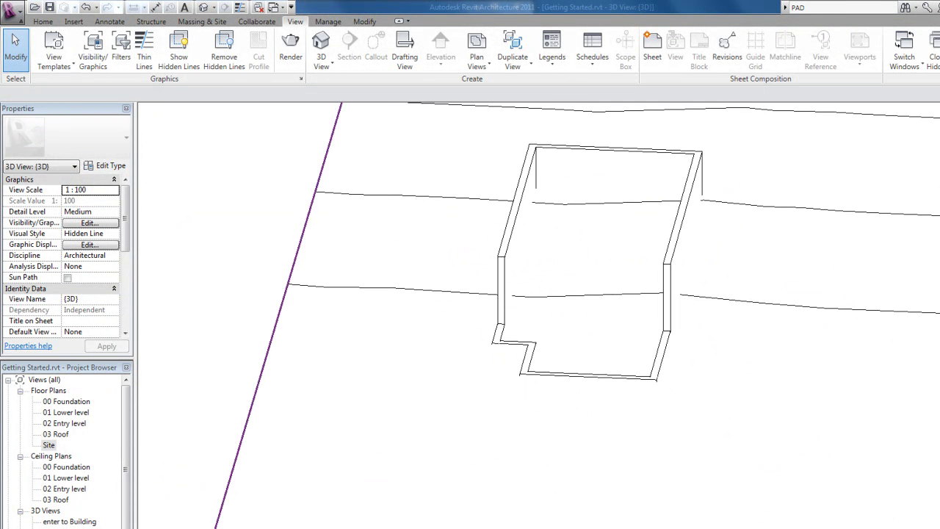
mouse_move(473, 337)
middle_mouse_down("shift")
mouse_move(697, 243)
mouse_move(906, 206)
middle_mouse_up("shift")
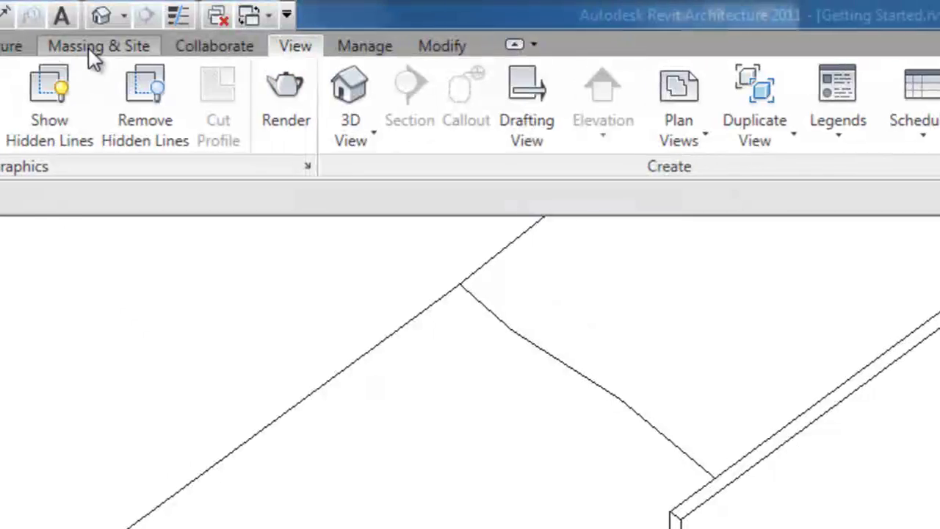
- Start a building pad and sketch a rectangle around the house walls on the Site plan
left_click(202, 22)
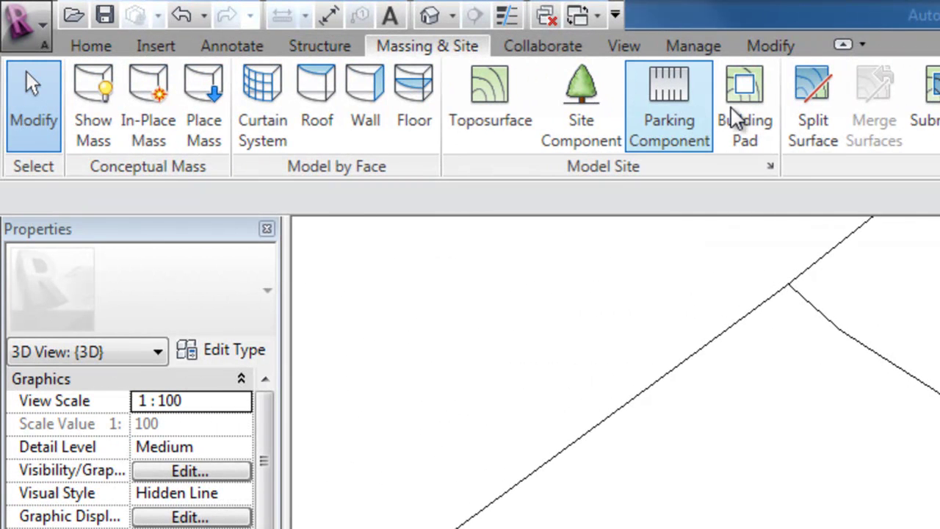
left_click(747, 103)
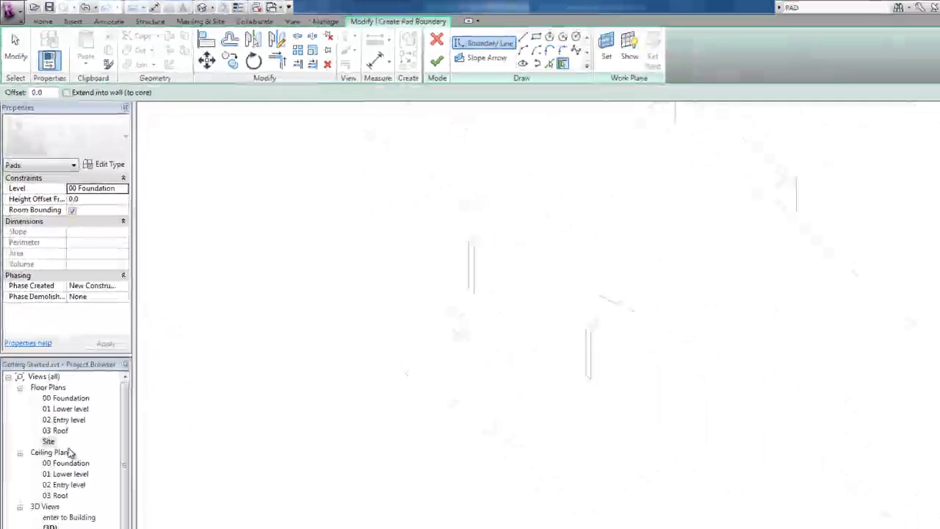
double_click(58, 424)
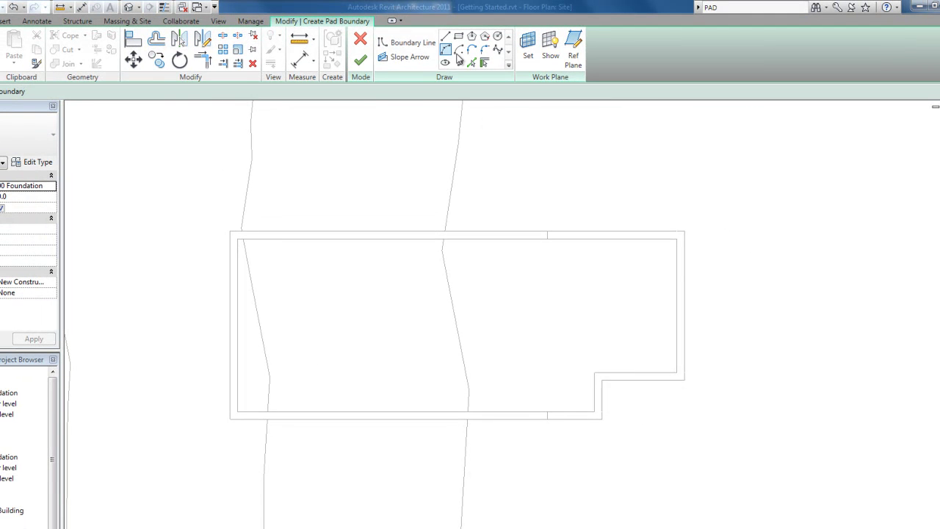
left_click(459, 37)
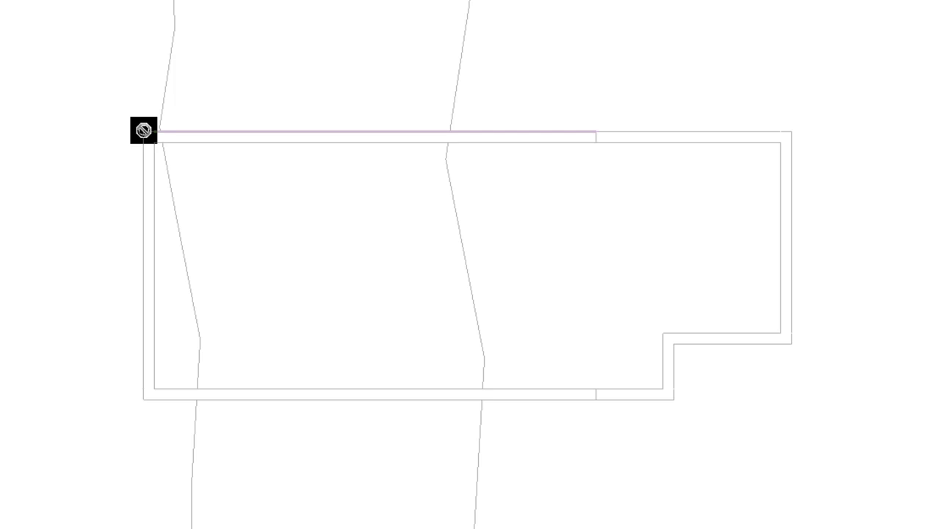
left_click(143, 131)
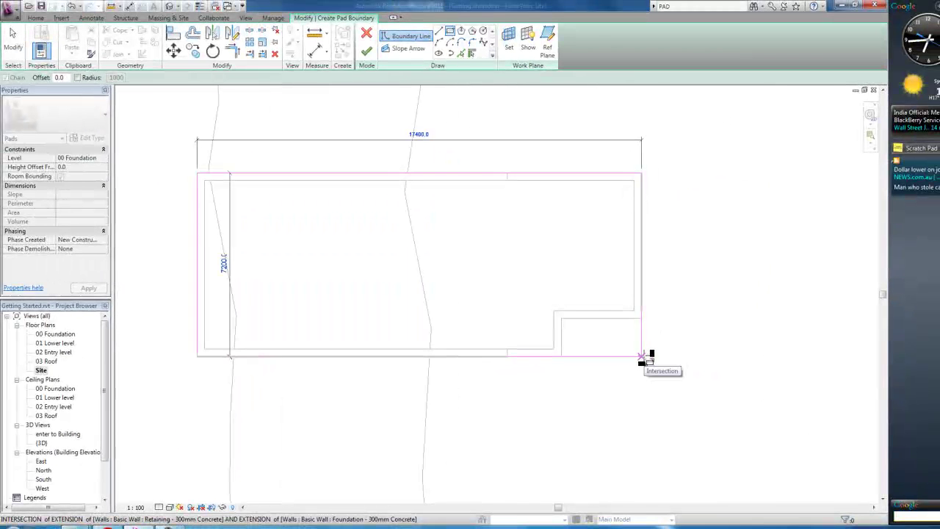
scroll(642, 357, "up", 2)
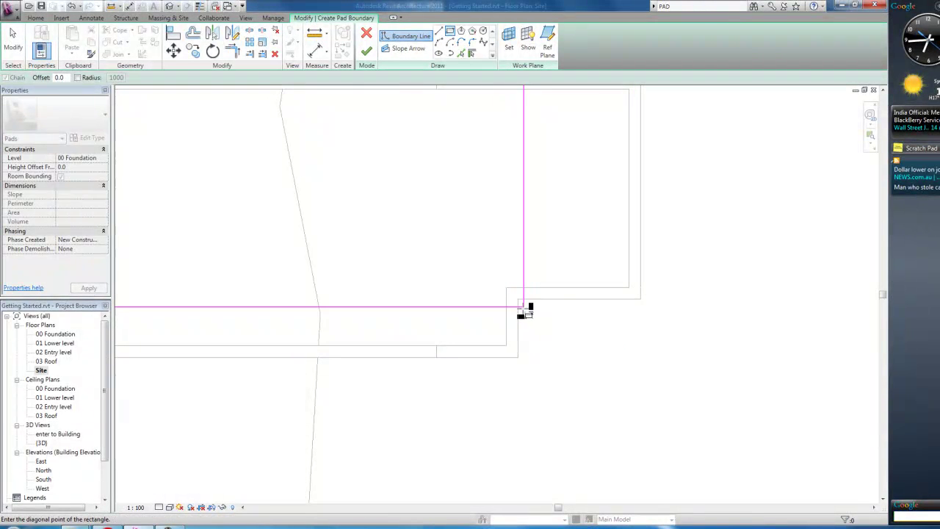
left_click(641, 358)
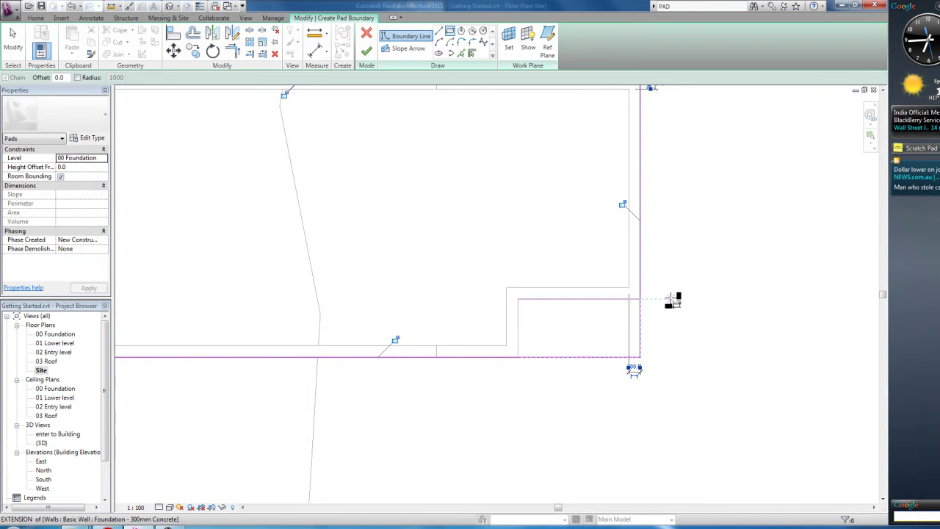
scroll(535, 277, "down", 3)
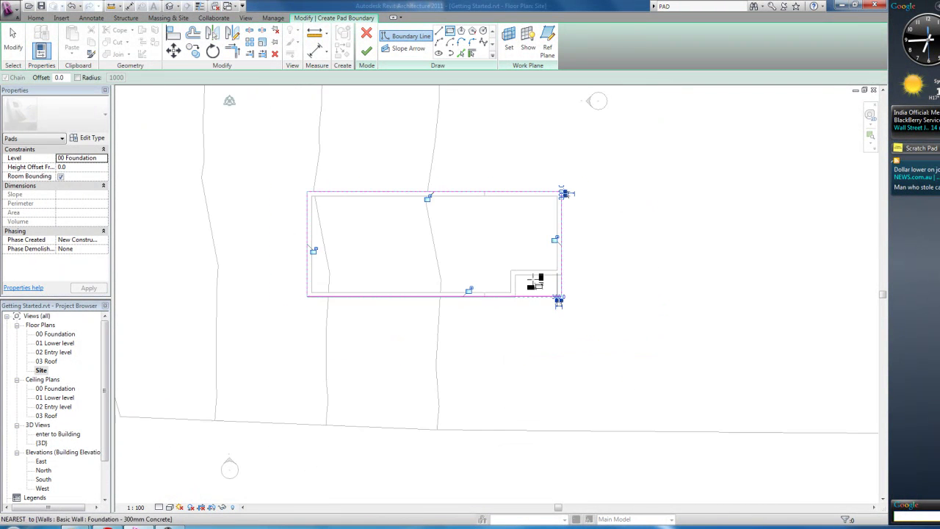
- Finish the building pad sketch and switch to the default 3D view
left_click(367, 53)
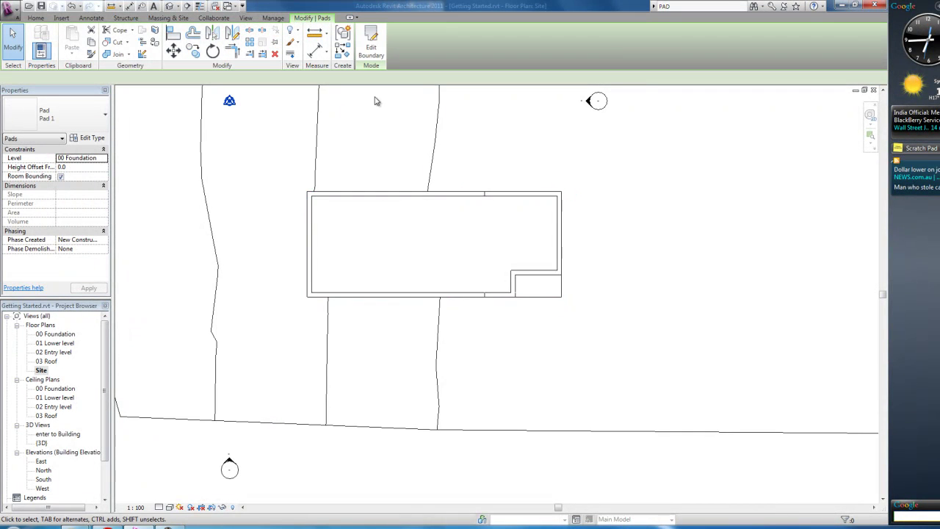
scroll(446, 212, "up", 2)
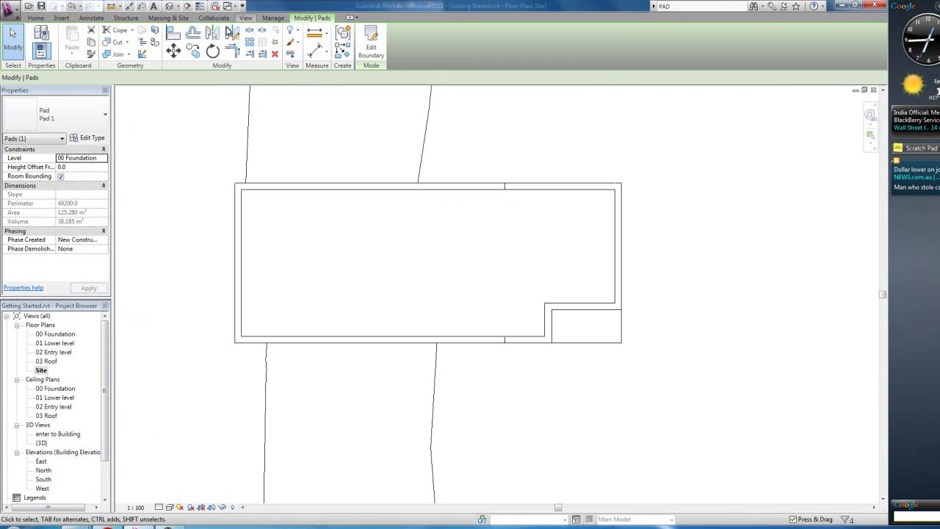
left_click(247, 18)
left_click(265, 35)
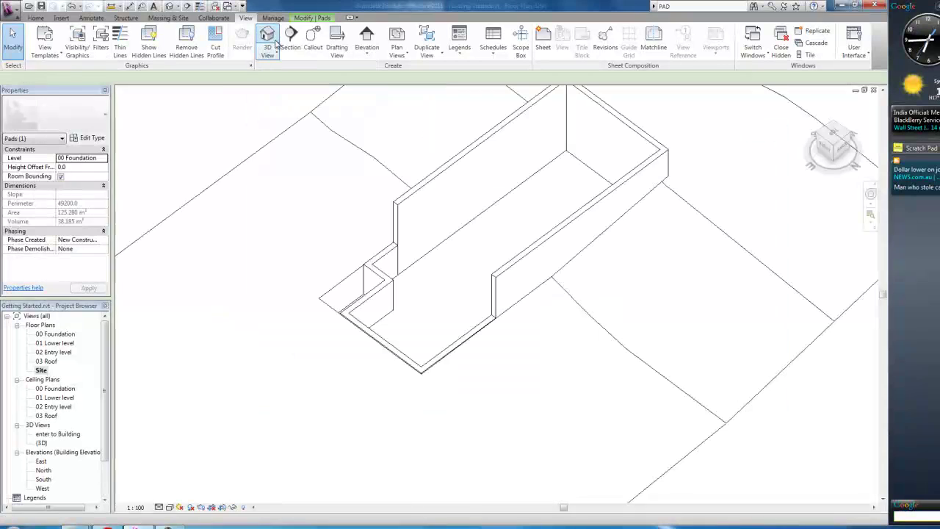
- Zoom in and out on the pad, then use the ViewCube to show a side view
scroll(361, 293, "up", 2)
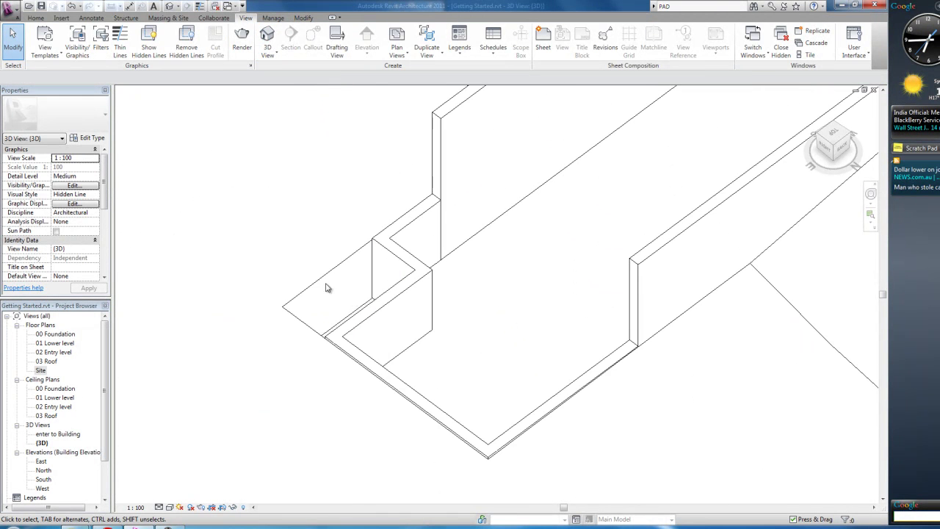
scroll(554, 151, "down", 2)
scroll(496, 191, "down", 2)
scroll(500, 267, "down", 1)
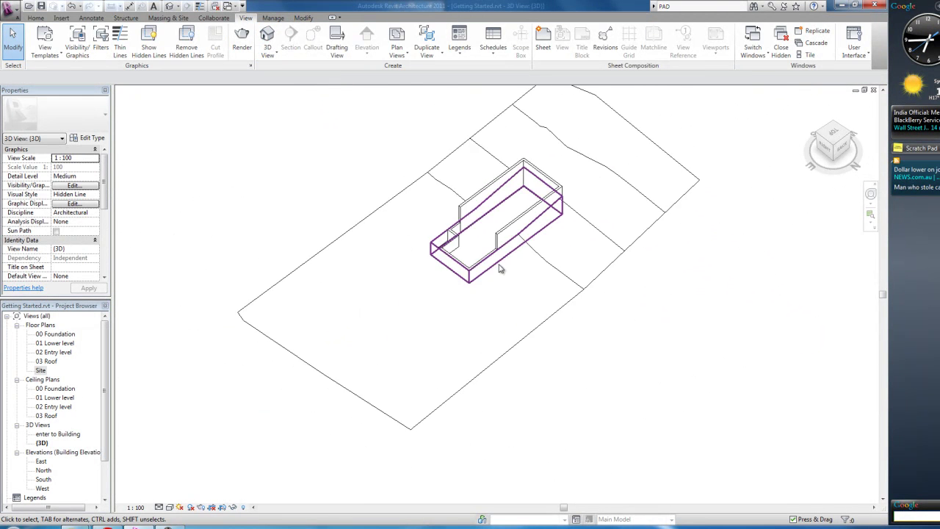
scroll(534, 144, "down", 1)
scroll(522, 182, "up", 2)
scroll(321, 368, "down", 2)
scroll(367, 382, "up", 2)
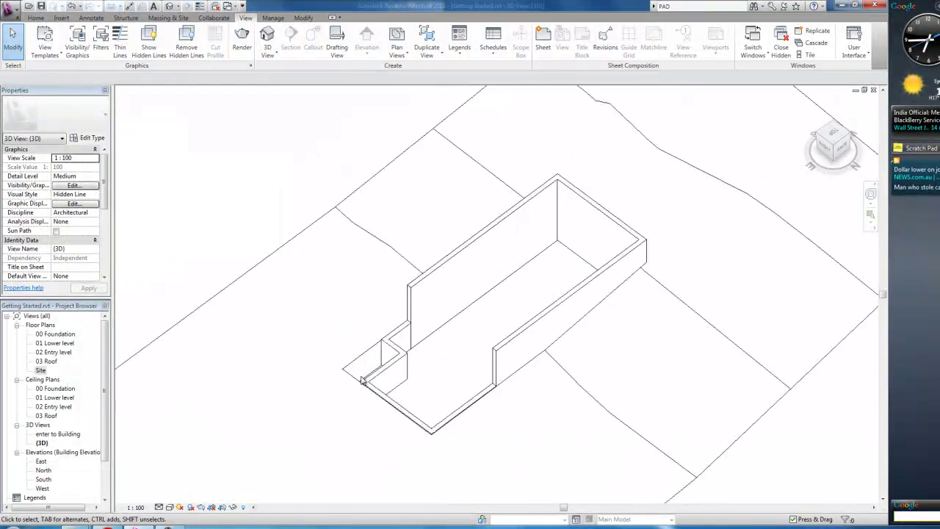
scroll(462, 397, "up", 1)
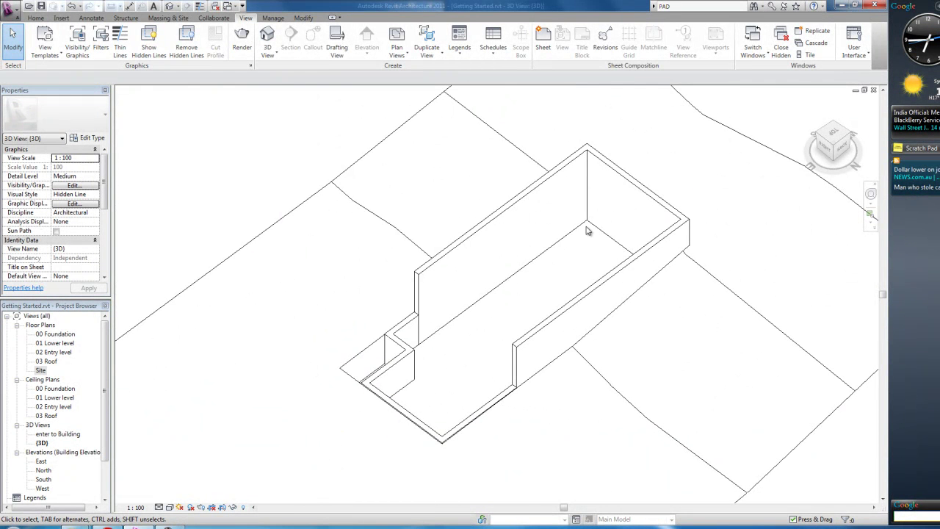
scroll(477, 323, "down", 2)
scroll(501, 337, "up", 3)
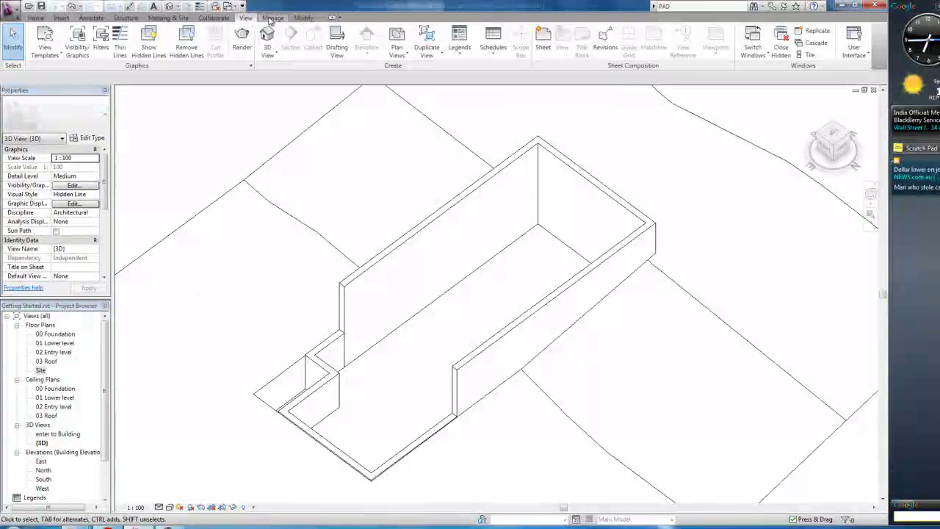
left_click(833, 138)
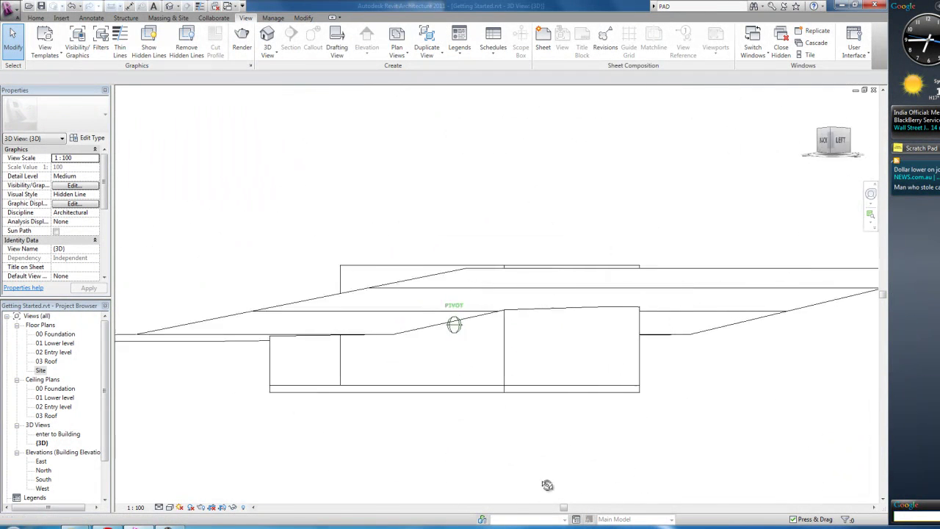